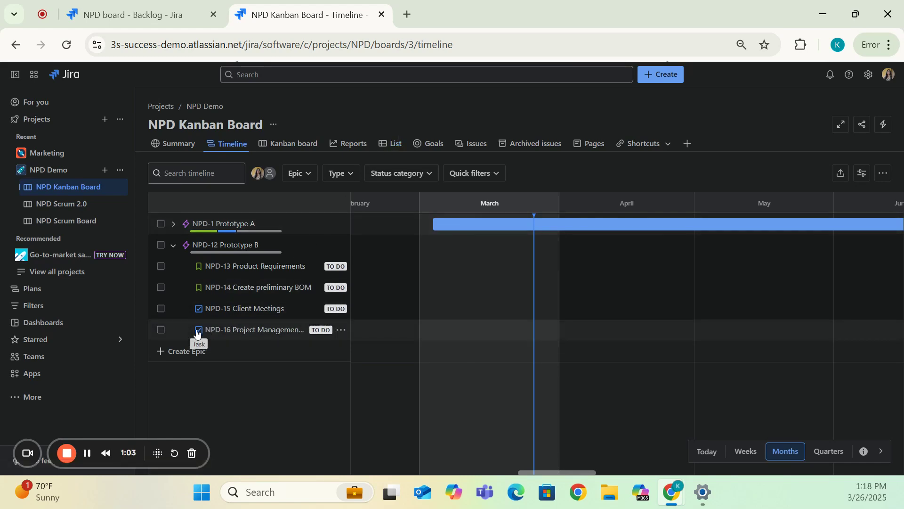
# - Open the NPD project's issues and switch to the detail view and back to the list view
pyautogui.click(481, 148)
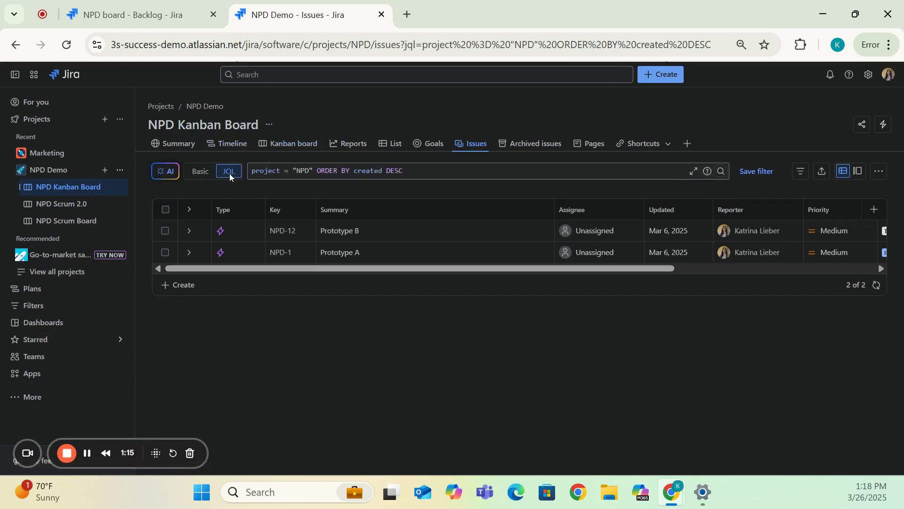
pyautogui.click(858, 172)
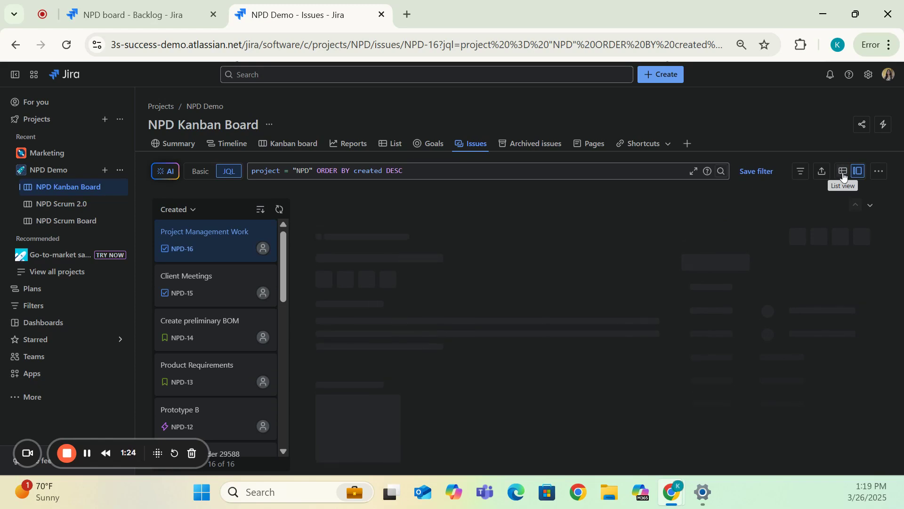
pyautogui.click(843, 175)
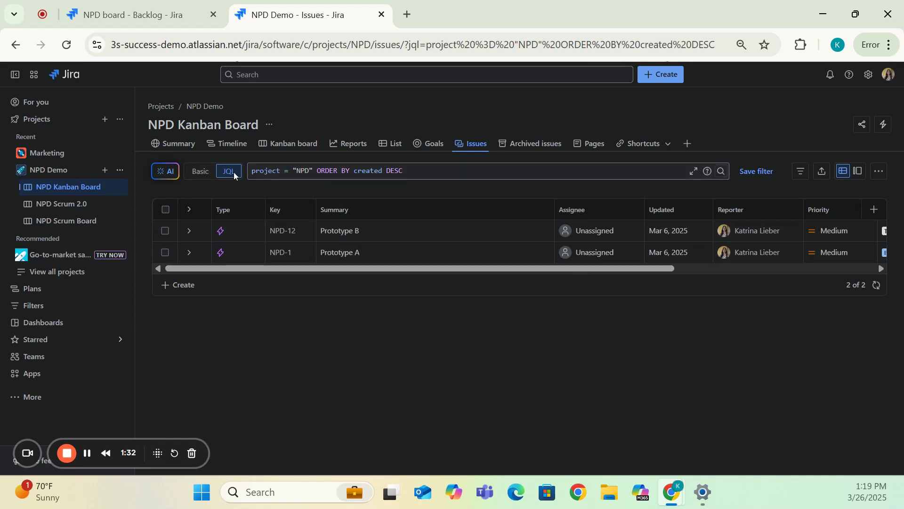
# - Replace the sort clause in the JQL query to filter the issues by project = "NPD" AND key = NPD-15
pyautogui.moveTo(426, 171); pyautogui.dragTo(317, 172)
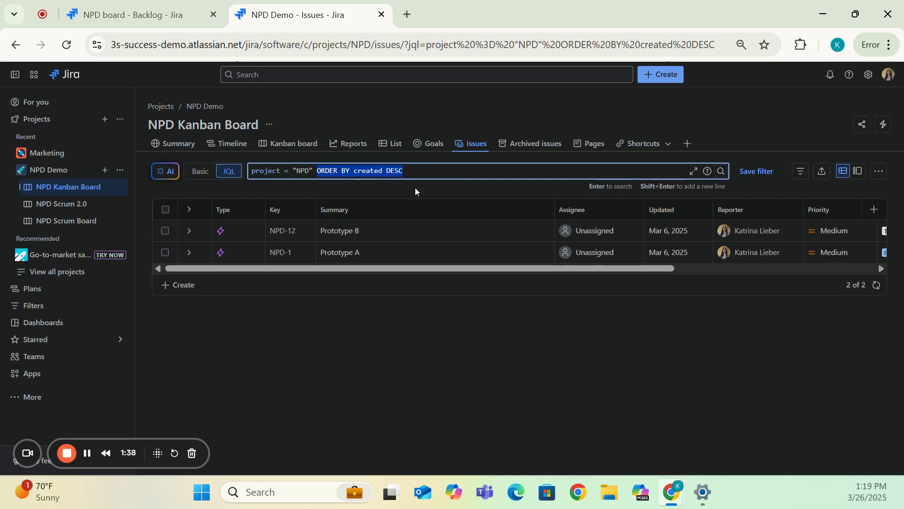
pyautogui.press('BackSpace')
pyautogui.write('A')
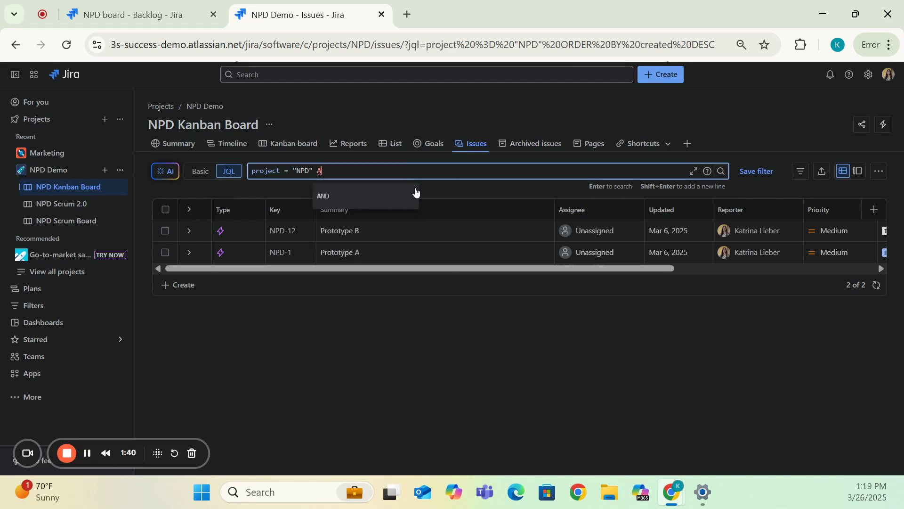
pyautogui.write('ND key')
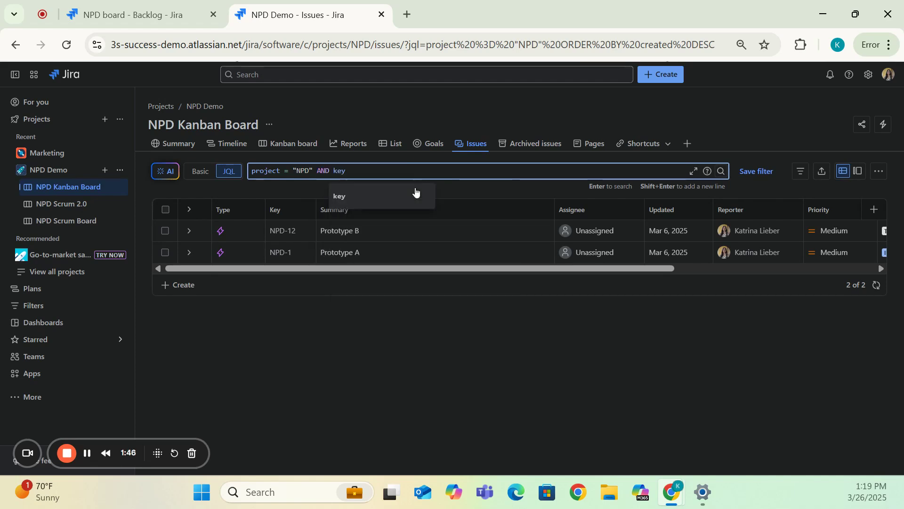
pyautogui.click(406, 193)
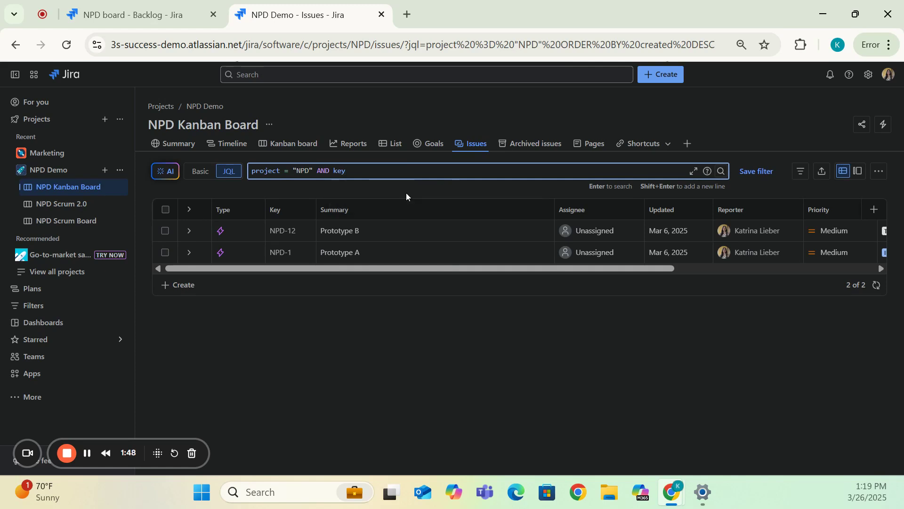
pyautogui.click(407, 197)
pyautogui.write('NPD-15')
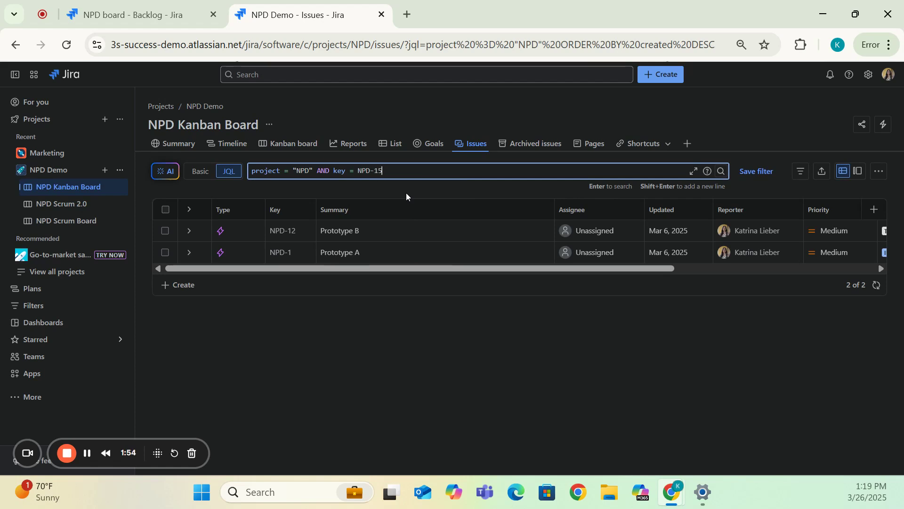
pyautogui.press('Return')
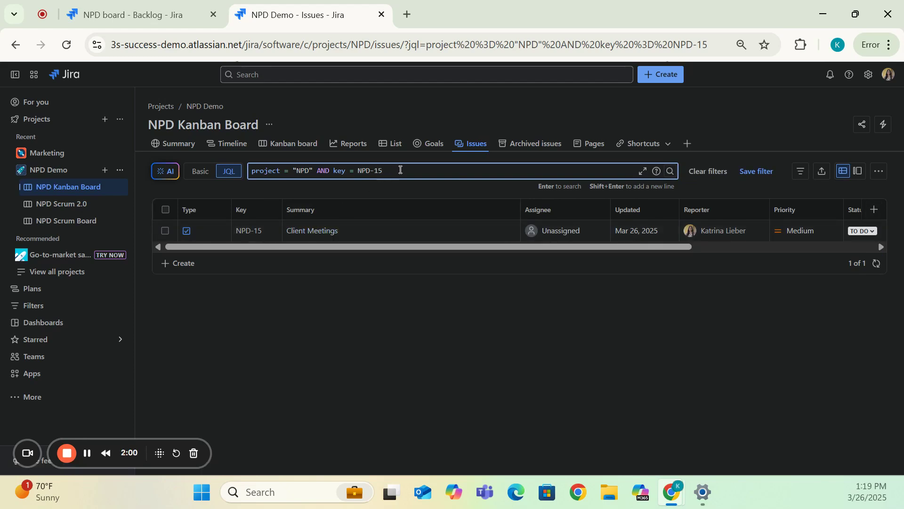
# - Extend the JQL query with OR key = NPD-16 and run it
pyautogui.write('OR')
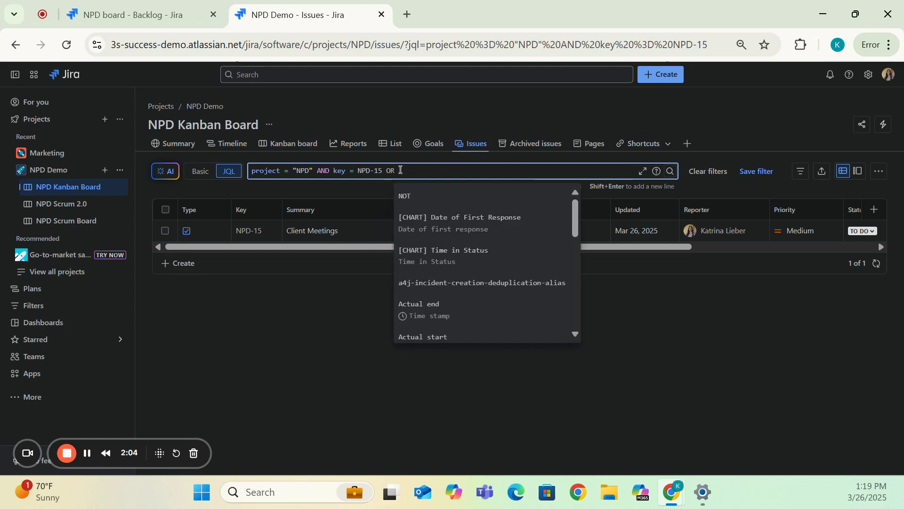
pyautogui.write(' key = NPD')
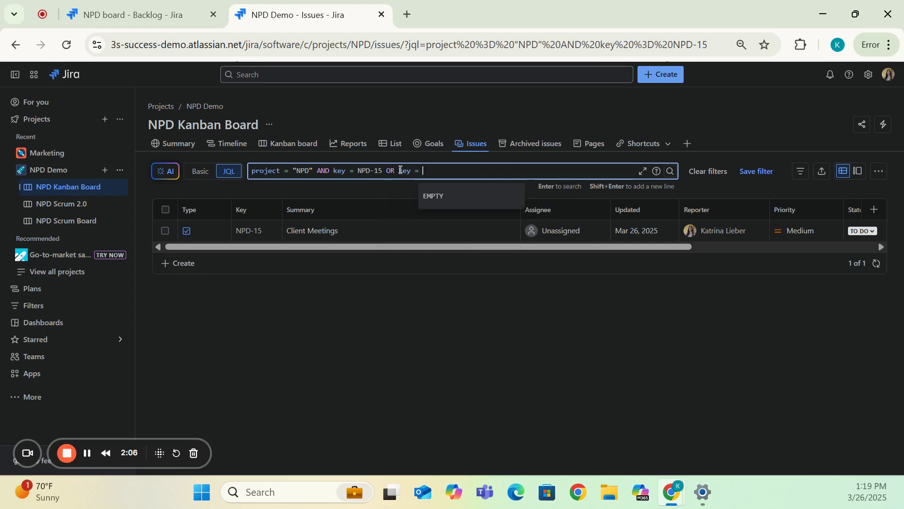
pyautogui.write('-16')
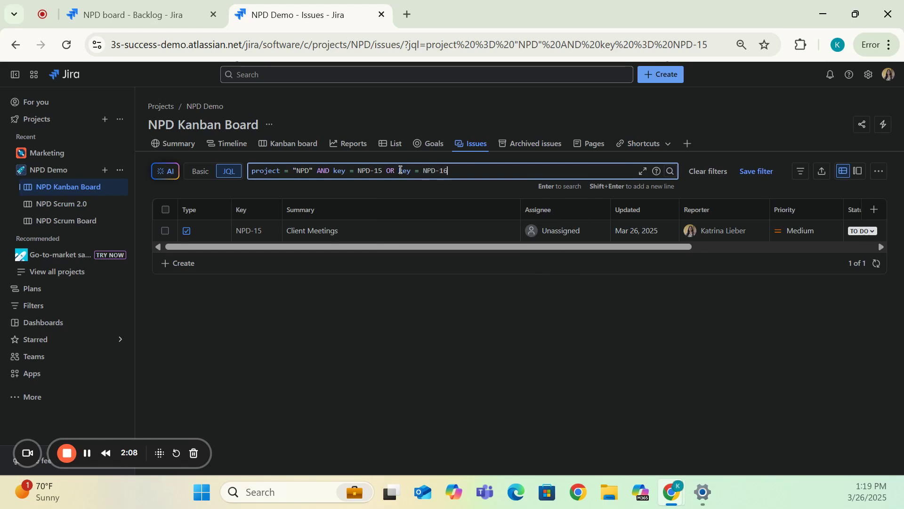
pyautogui.press('Return')
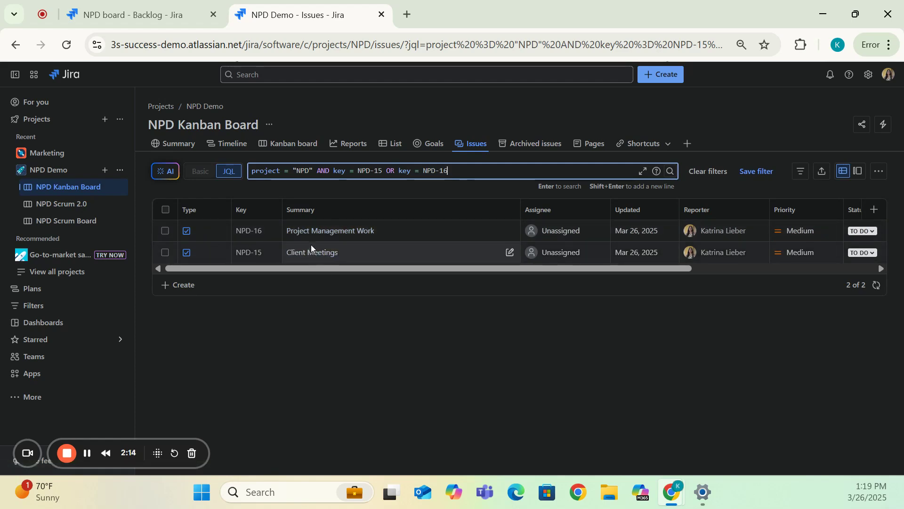
# - Select issues NPD-16 and NPD-15 in the list and start a bulk change of the filtered issues
pyautogui.click(165, 231)
pyautogui.click(166, 252)
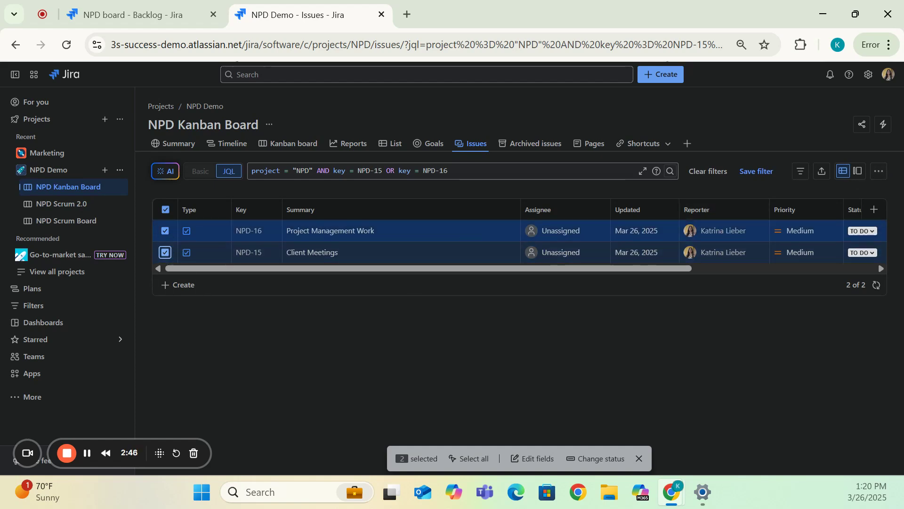
pyautogui.click(881, 173)
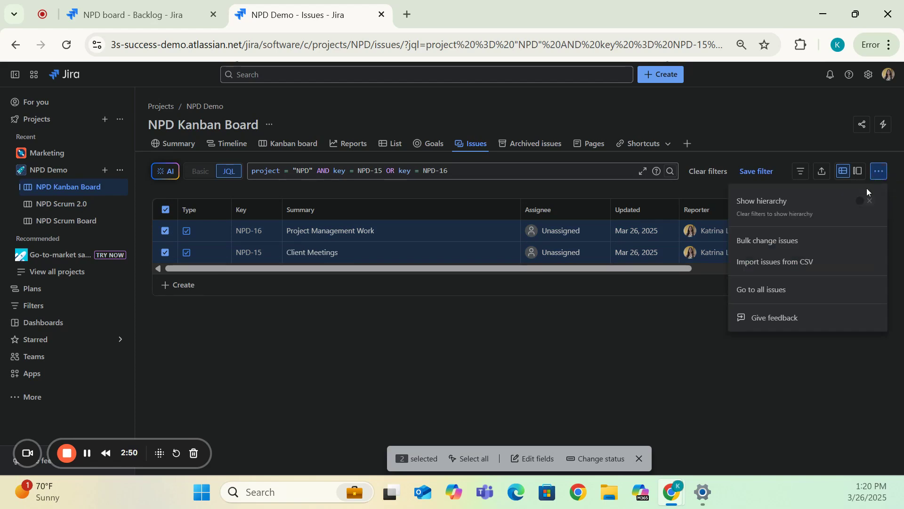
pyautogui.click(773, 249)
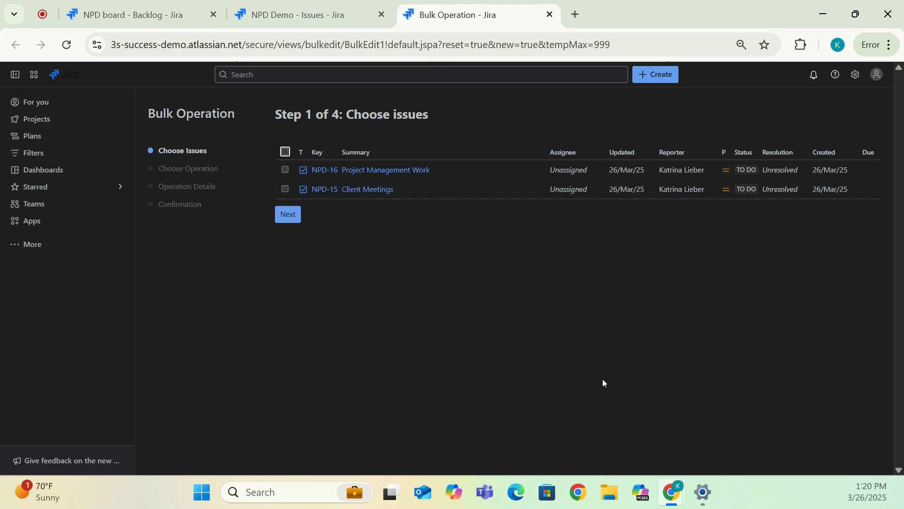
# - Include both issues in the bulk operation and choose Move Issues as the bulk action
pyautogui.click(284, 152)
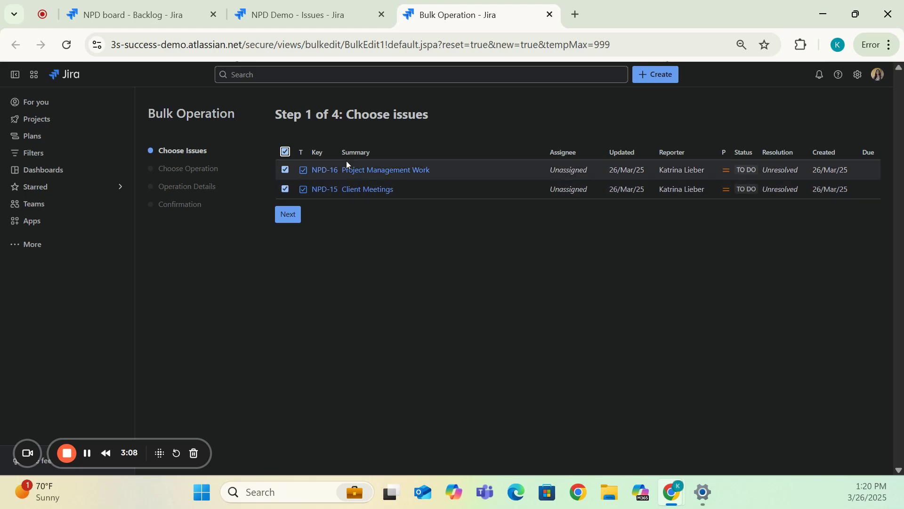
pyautogui.click(288, 215)
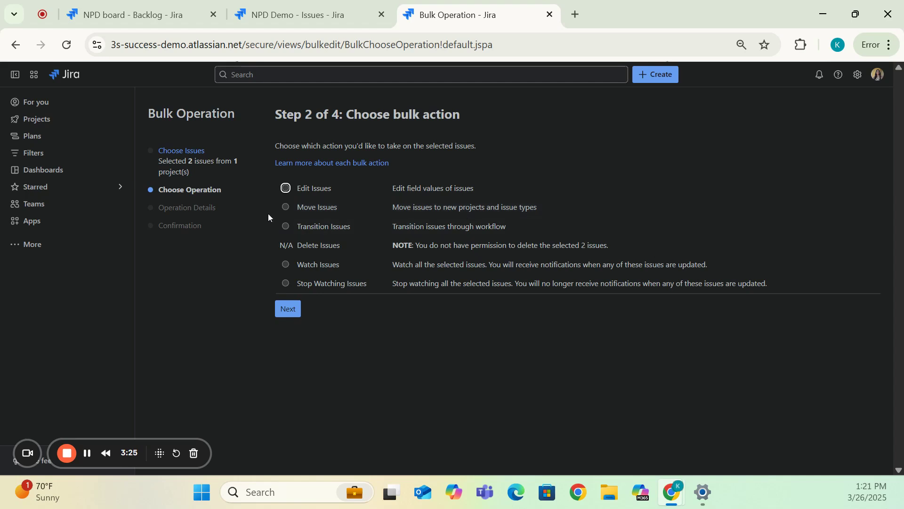
pyautogui.click(286, 208)
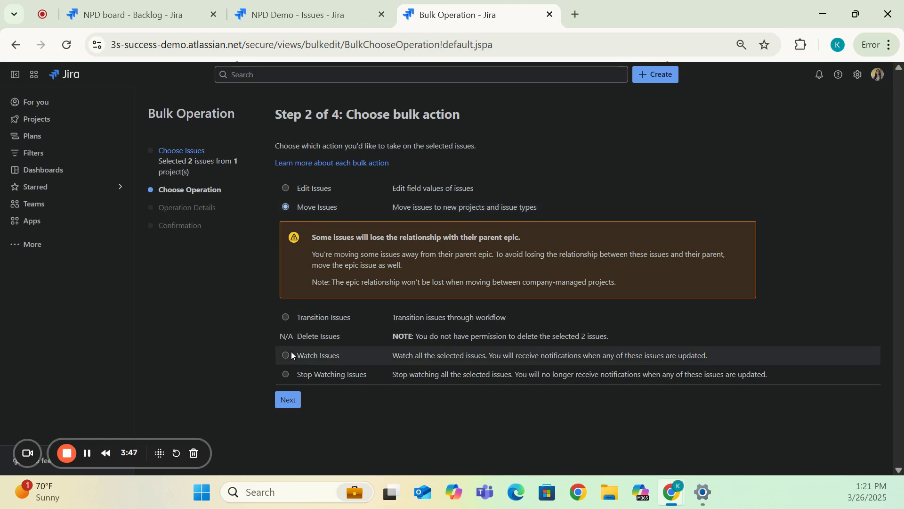
pyautogui.click(290, 404)
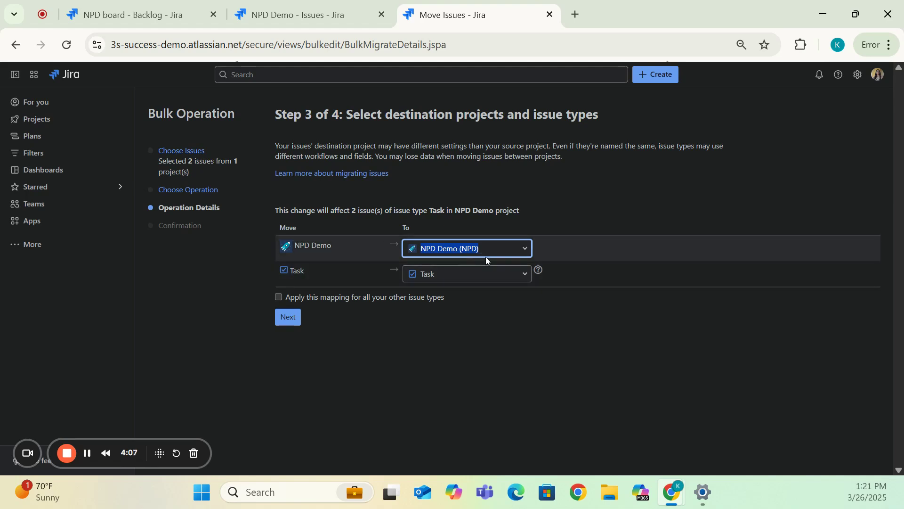
# - Map the Task issue type to Project Management within the NPD Demo project and continue to the field updates
pyautogui.click(527, 283)
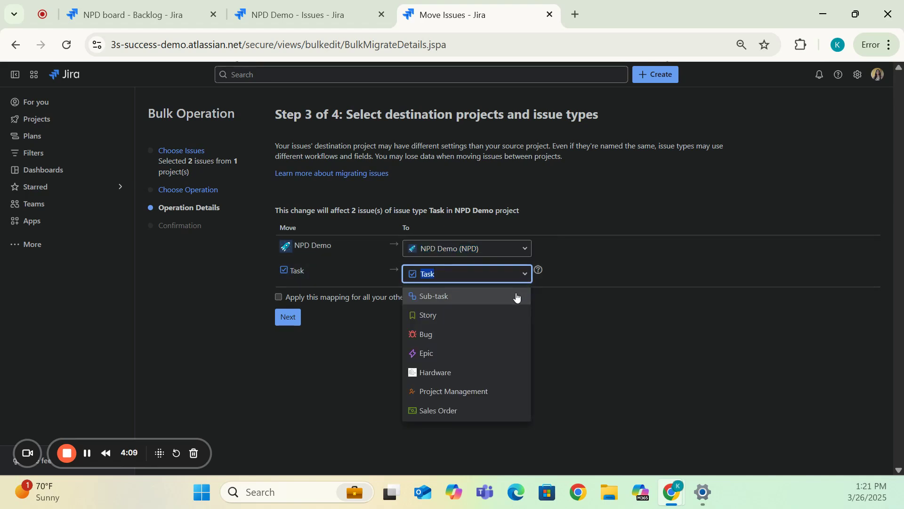
pyautogui.click(483, 391)
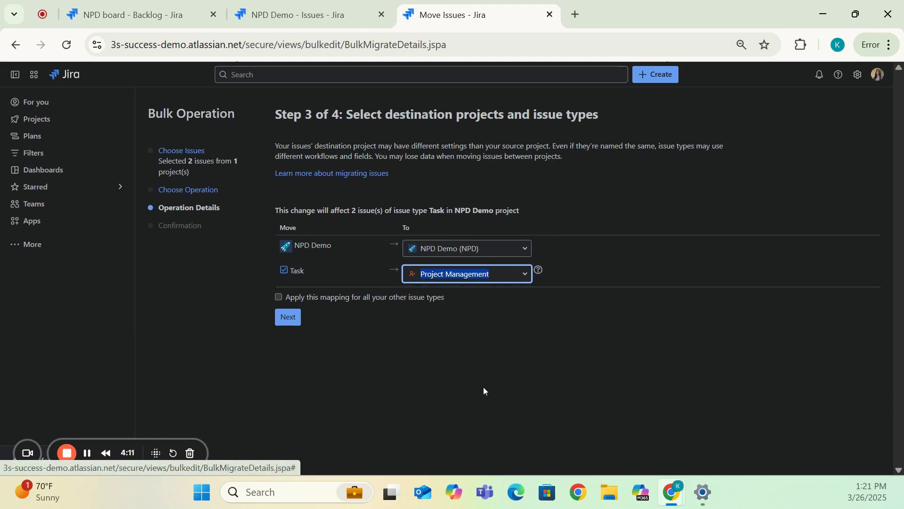
pyautogui.click(469, 368)
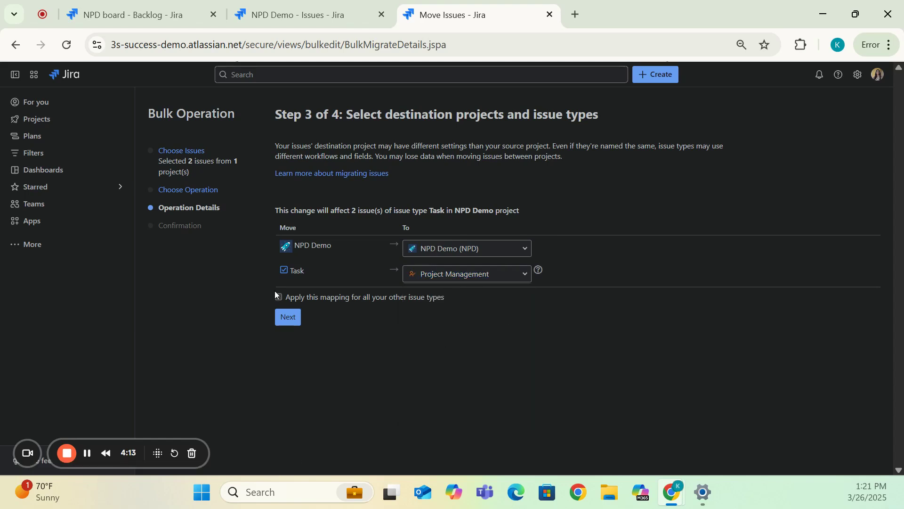
pyautogui.click(290, 320)
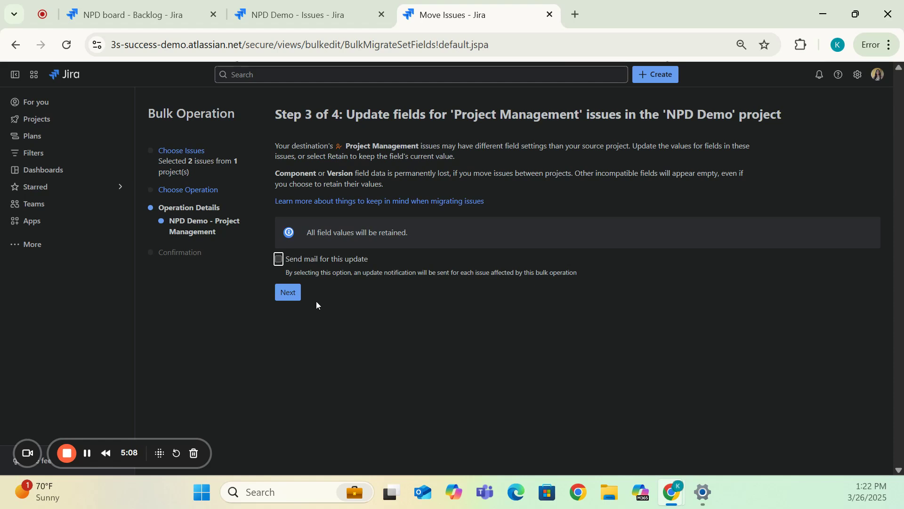
# - Continue without sending update mail, confirm the bulk move, and close the finished operation
pyautogui.click(292, 297)
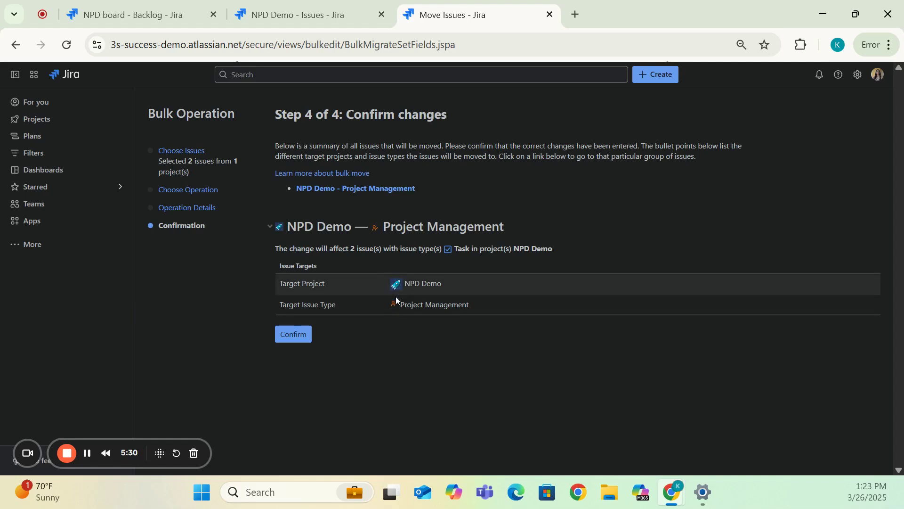
pyautogui.click(297, 343)
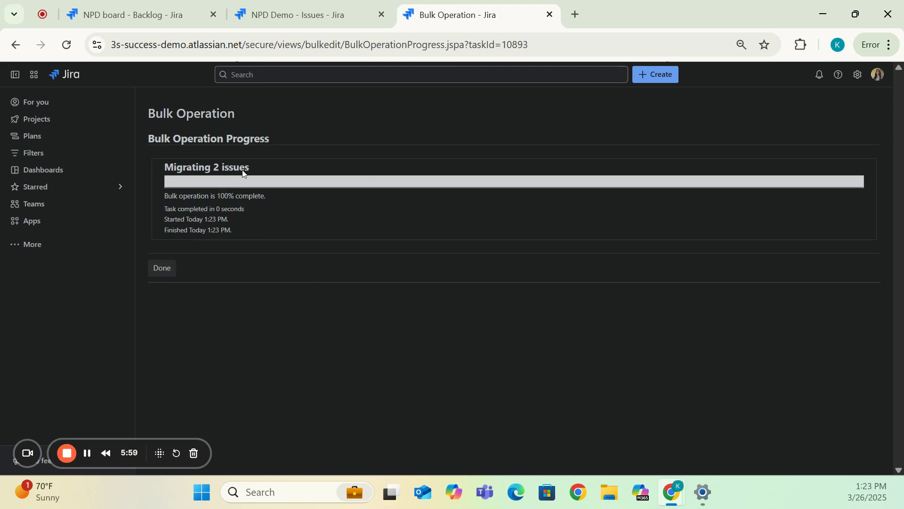
pyautogui.click(165, 276)
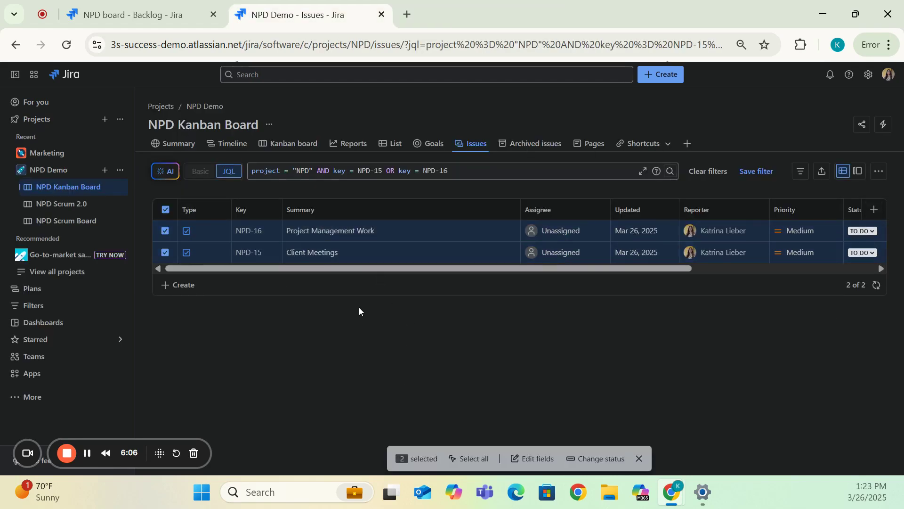
# - Reload the filtered issue list to check the issue types of NPD-15 and NPD-16
pyautogui.click(67, 45)
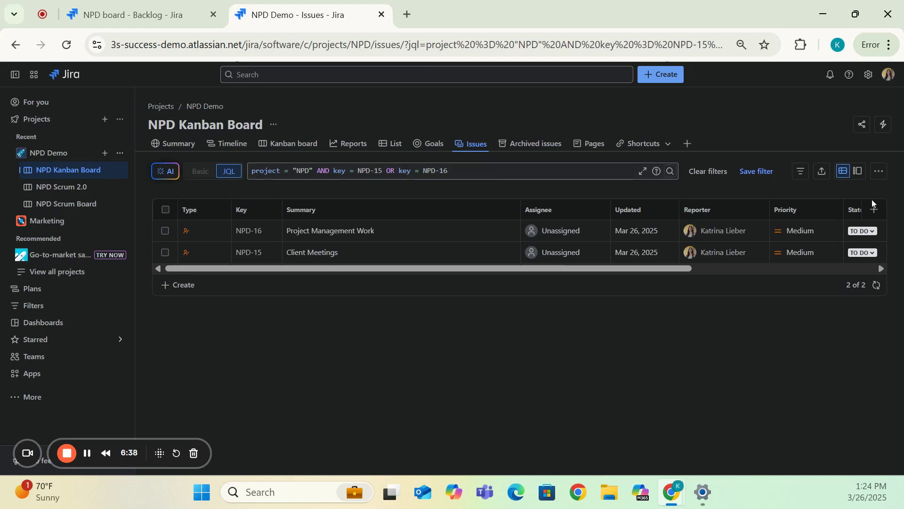
pyautogui.click(879, 174)
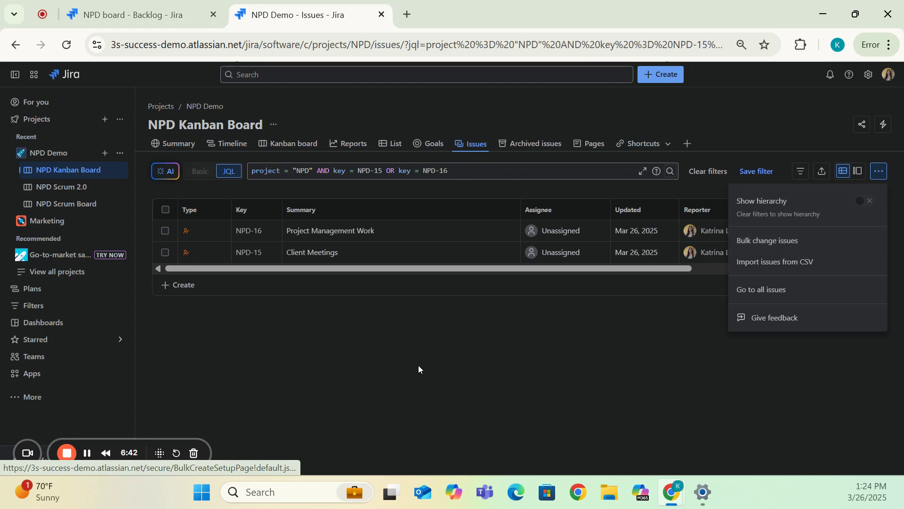
pyautogui.press('Escape')
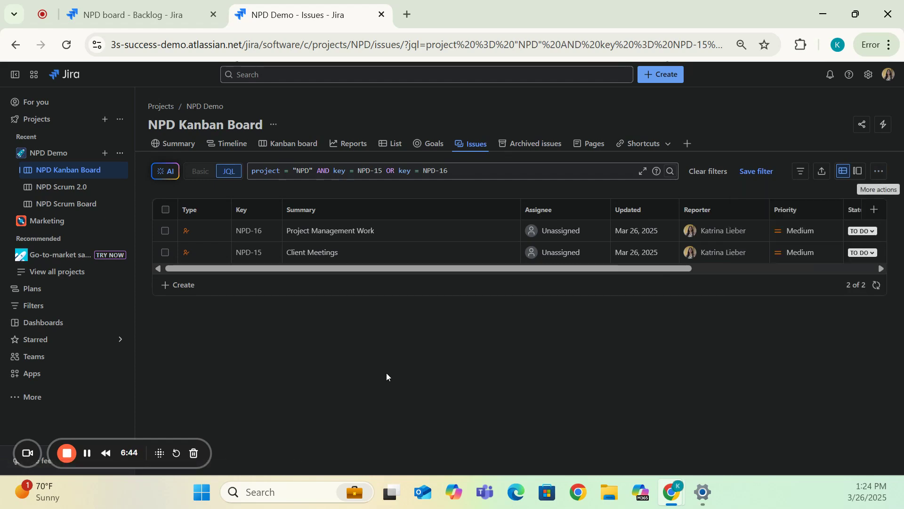